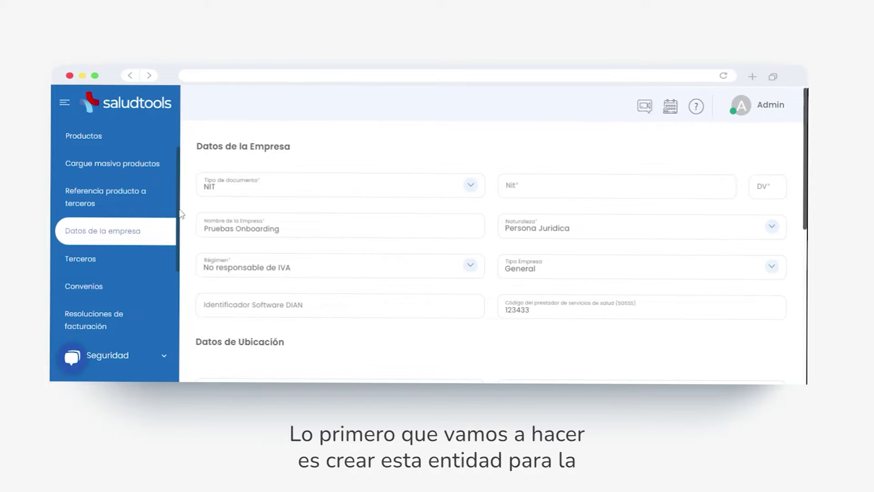
# - Start a new third party (Tercero) and set its type to CLIENTE and its client type to EPS
pyautogui.moveTo(180, 210); pyautogui.dragTo(179, 245)
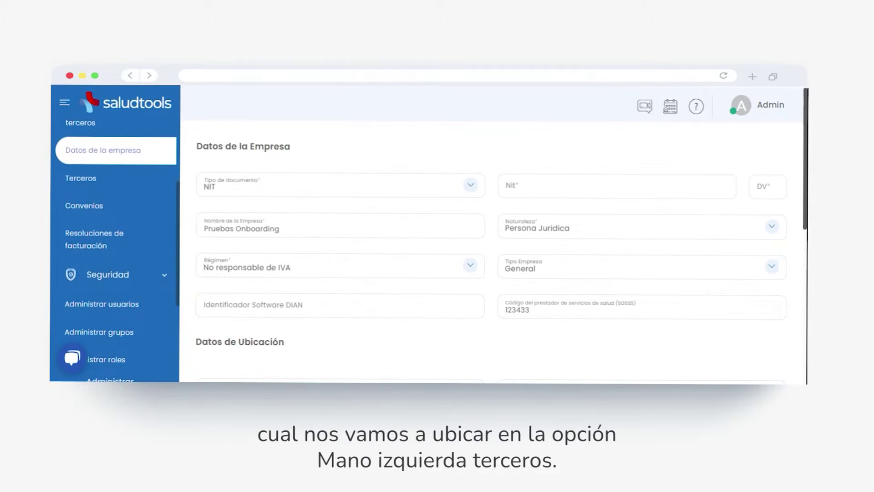
pyautogui.click(110, 183)
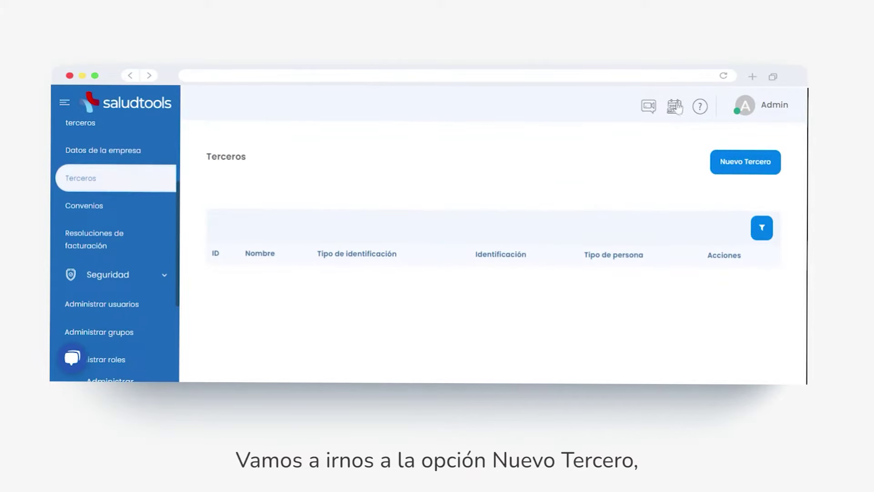
pyautogui.click(751, 169)
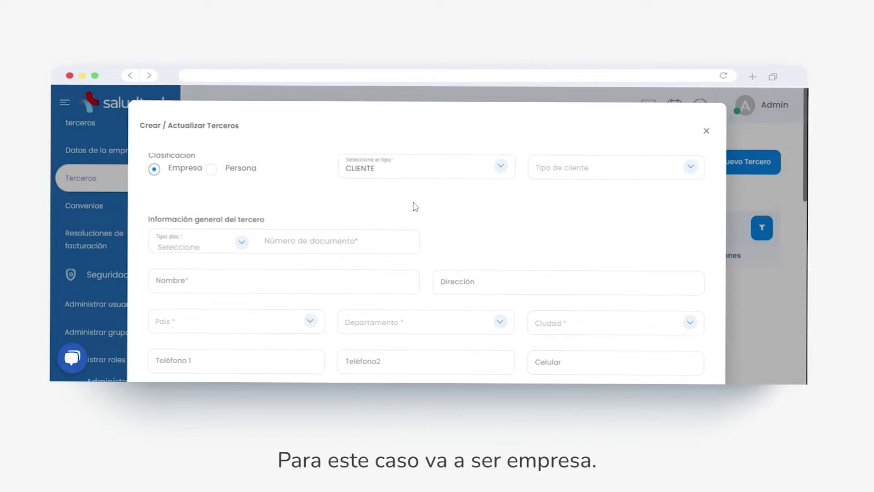
pyautogui.click(502, 168)
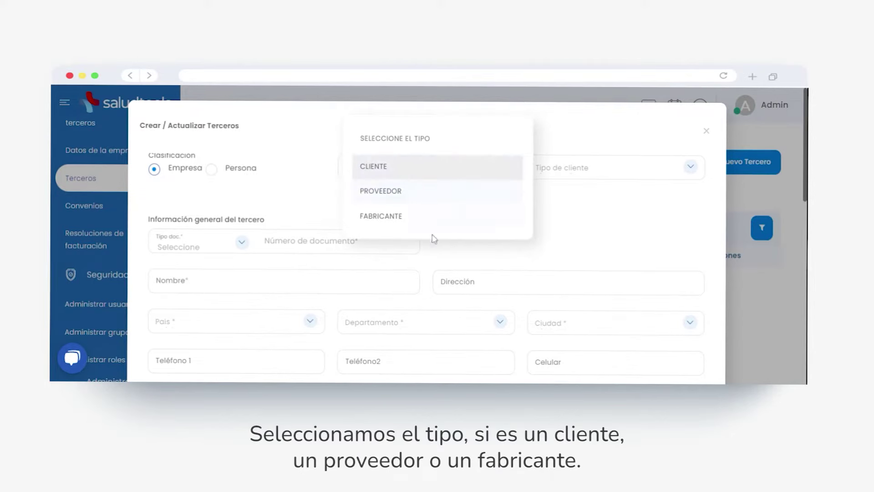
pyautogui.click(373, 167)
pyautogui.click(691, 167)
pyautogui.click(551, 167)
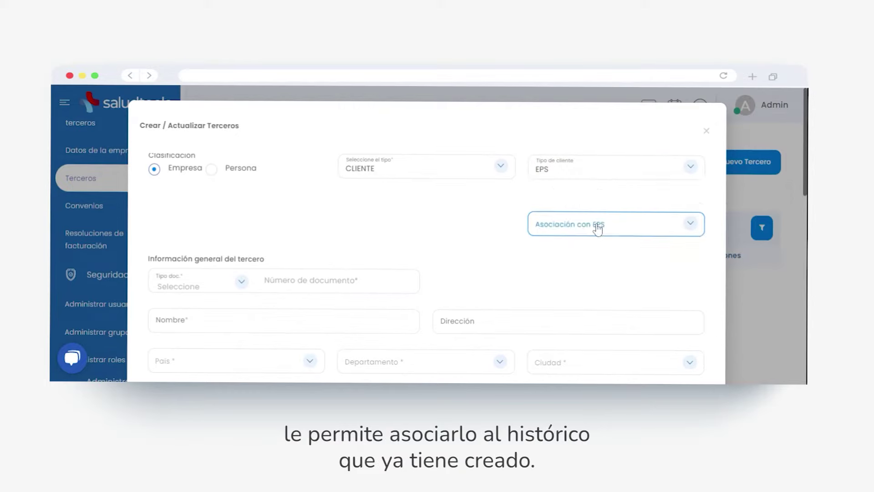
# - Associate the new third party with the COMPENSAR EPS
pyautogui.click(597, 226)
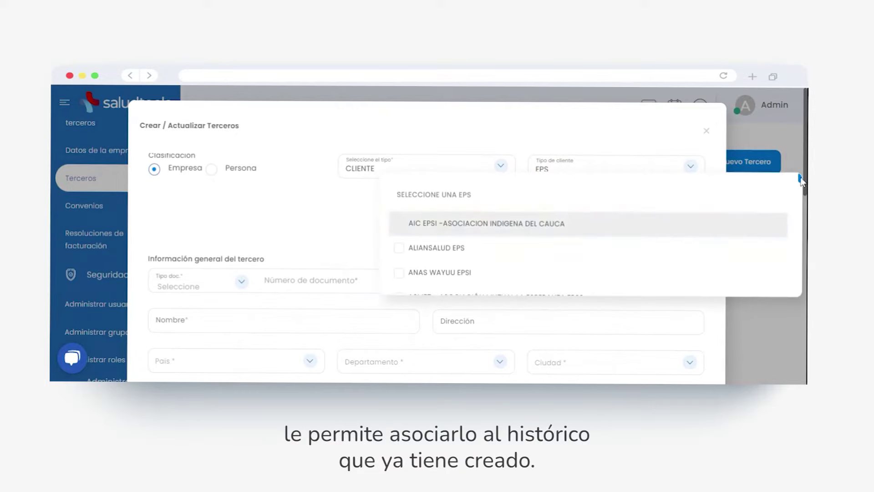
pyautogui.moveTo(800, 180); pyautogui.dragTo(801, 209)
pyautogui.click(406, 240)
pyautogui.click(277, 211)
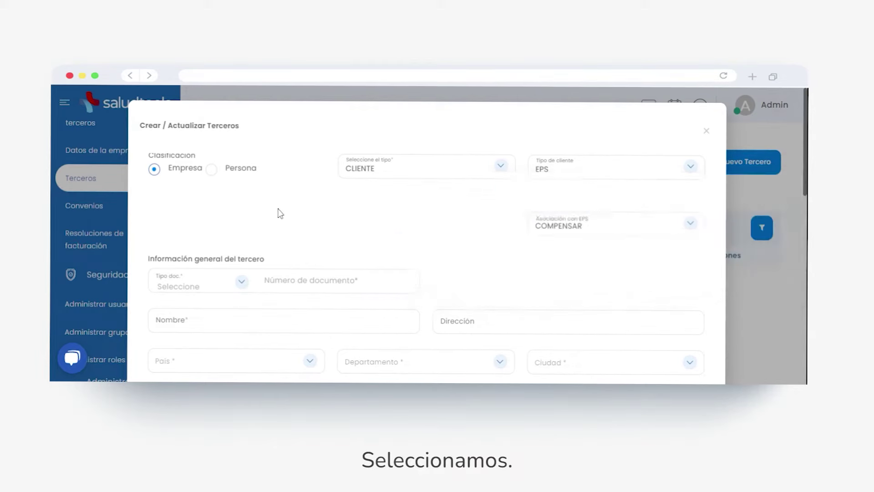
# - Set the third party's document type to NIT and enter the company's document number
pyautogui.click(242, 286)
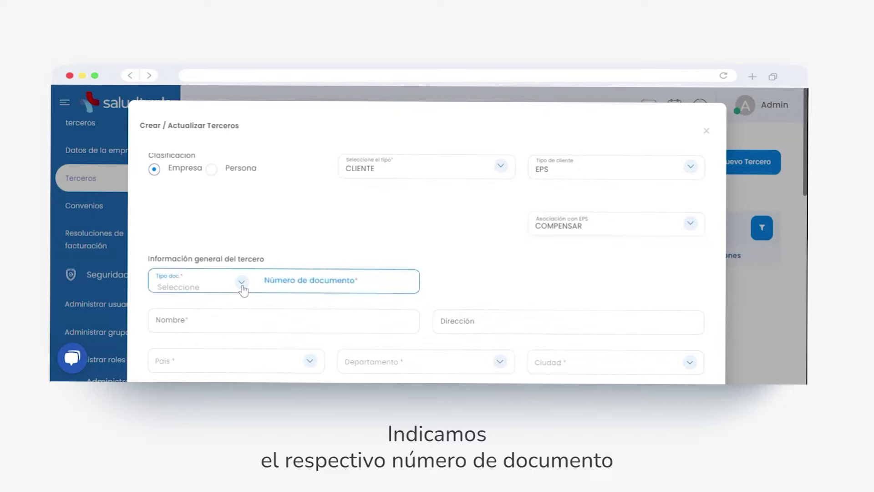
pyautogui.moveTo(250, 262); pyautogui.dragTo(251, 298)
pyautogui.click(200, 355)
pyautogui.click(408, 277)
pyautogui.write('234333')
# - Enter Compensar S.A as the third party's name
pyautogui.scroll(-3, 426, 237)
pyautogui.scroll(-2, 297, 167)
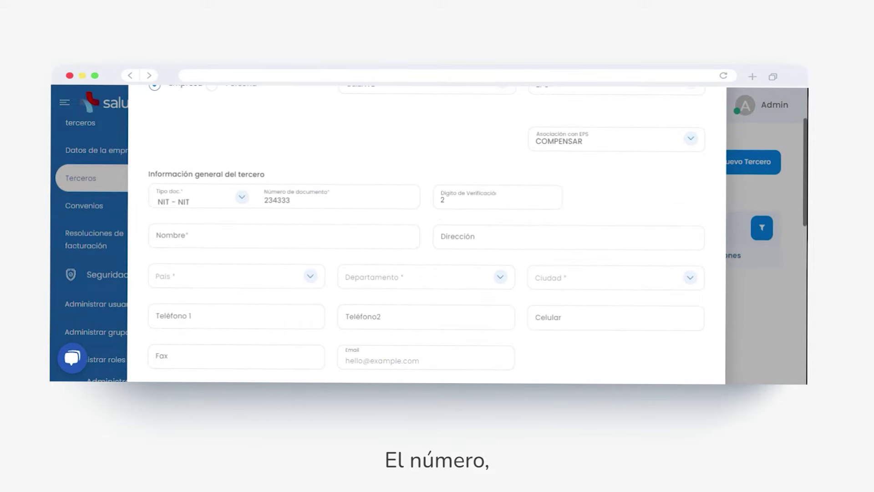
pyautogui.click(284, 236)
pyautogui.write('Comp')
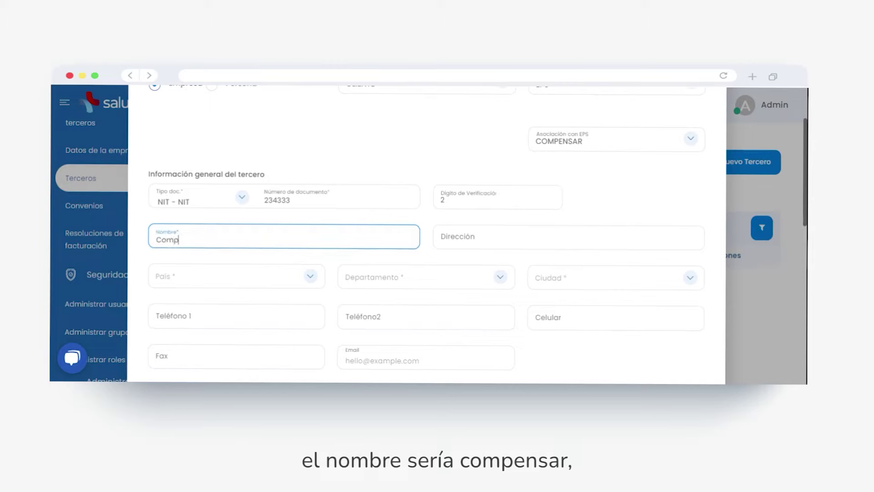
pyautogui.write('ensar S.A')
# - Set the third party's country to Colombia, with department and city Bogotá, D.C., and enter its main phone number
pyautogui.scroll(-3, 427, 228)
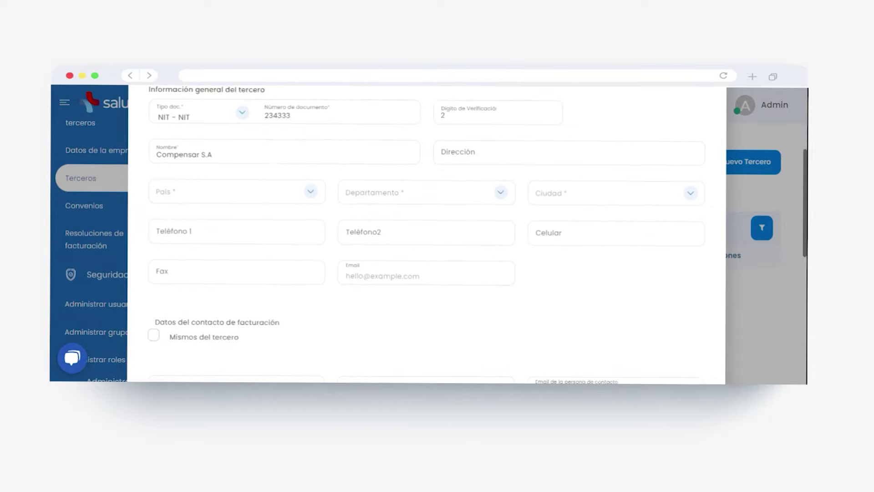
pyautogui.click(312, 199)
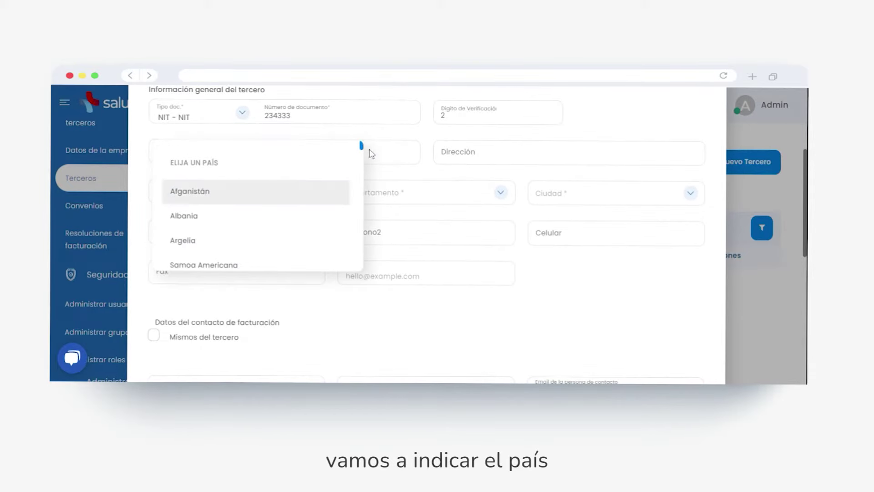
pyautogui.moveTo(362, 144); pyautogui.dragTo(362, 174)
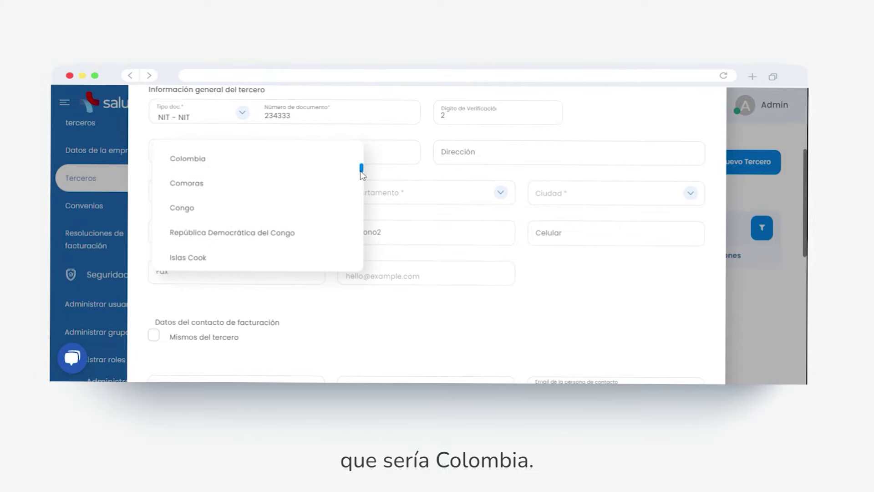
pyautogui.click(243, 168)
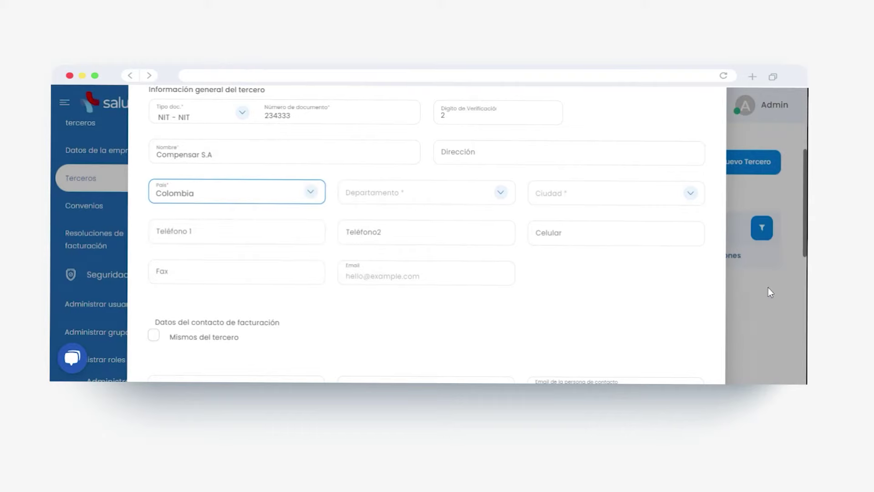
pyautogui.click(474, 204)
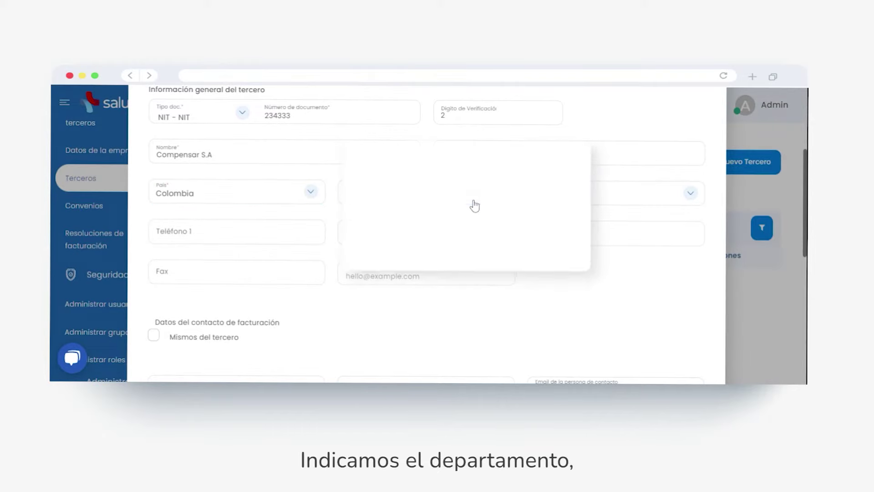
pyautogui.click(397, 244)
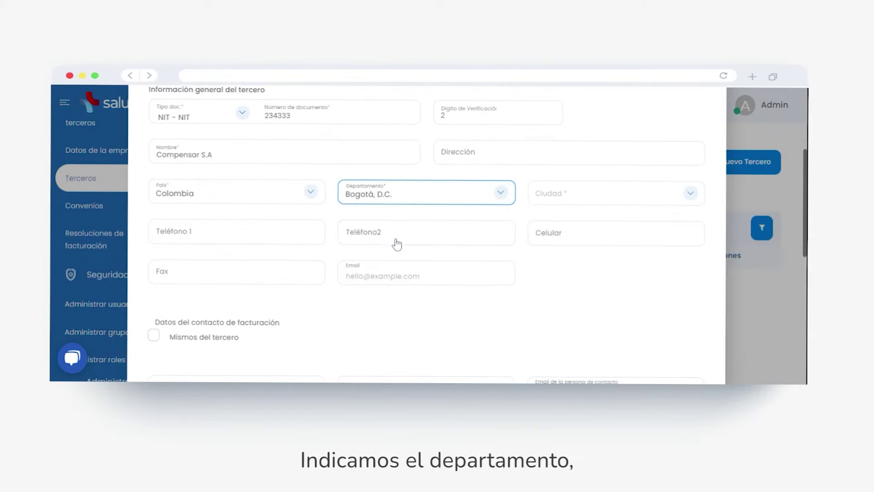
pyautogui.click(566, 205)
pyautogui.click(565, 202)
pyautogui.click(237, 232)
pyautogui.write('4658798')
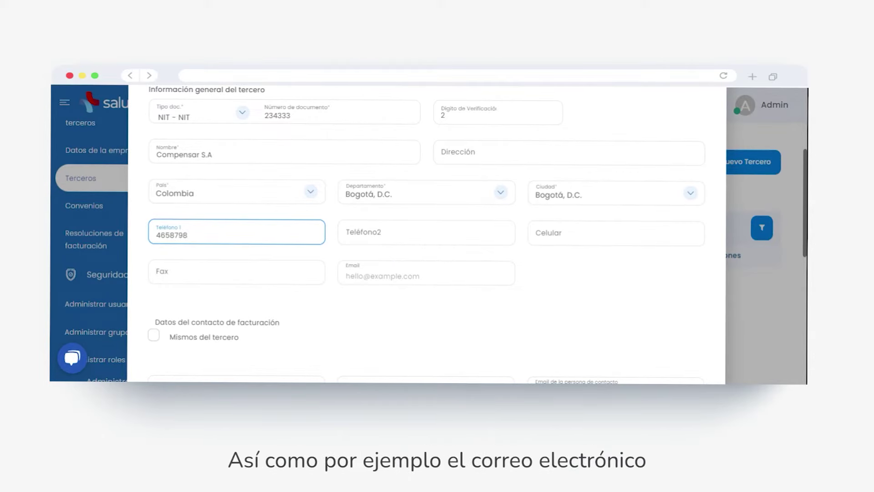
# - Use the third party's own data for the billing contact by enabling Mismos del tercero
pyautogui.scroll(-1, 760, 180)
pyautogui.scroll(-5, 308, 173)
pyautogui.moveTo(154, 168); pyautogui.dragTo(308, 174)
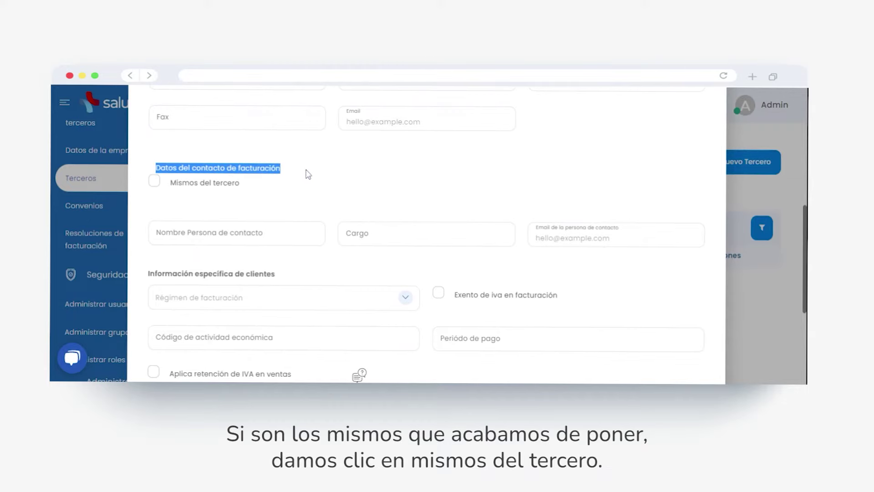
pyautogui.click(152, 183)
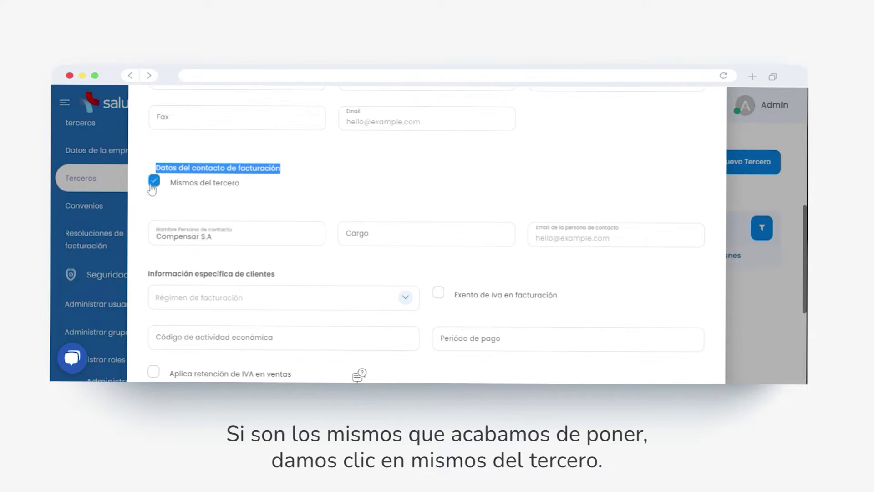
pyautogui.scroll(-2, 394, 182)
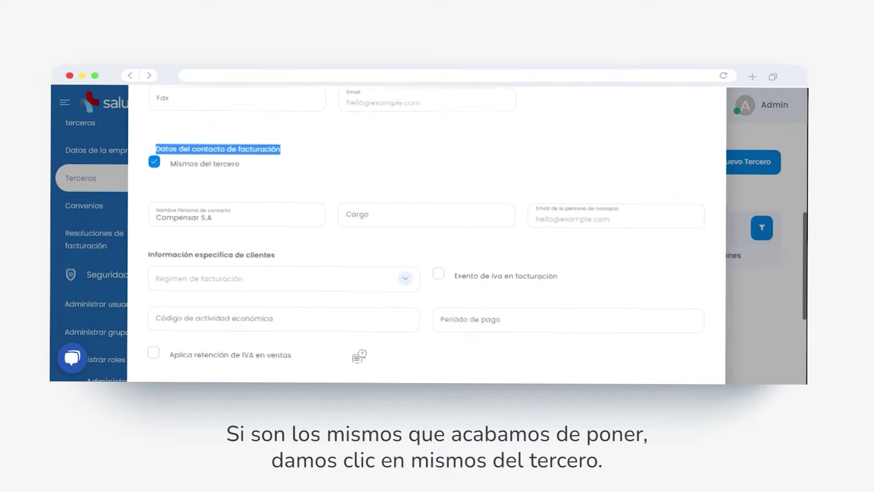
pyautogui.click(394, 189)
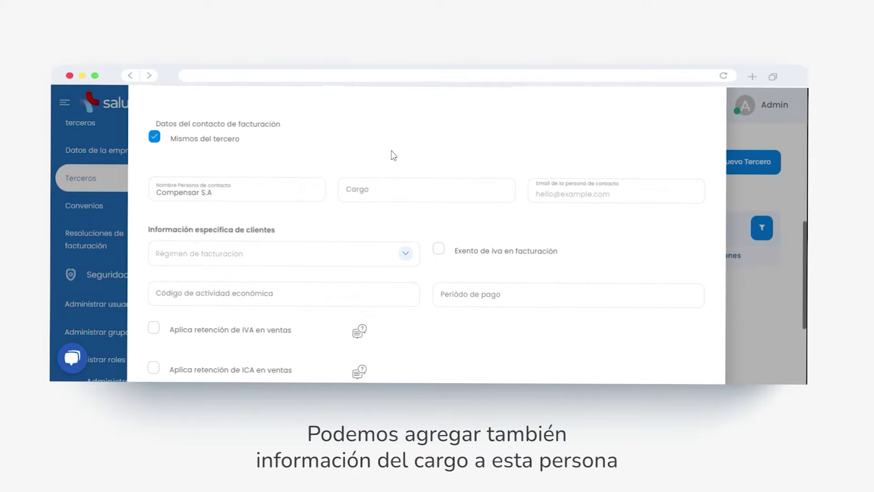
# - Set the client's billing regime to No responsable de IVA
pyautogui.scroll(-1, 426, 237)
pyautogui.scroll(-2, 427, 237)
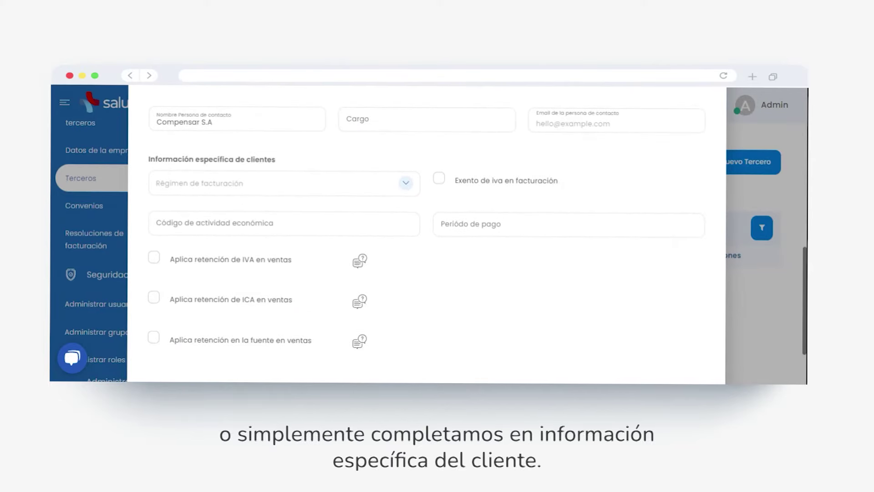
pyautogui.moveTo(146, 164); pyautogui.dragTo(287, 170)
pyautogui.click(262, 196)
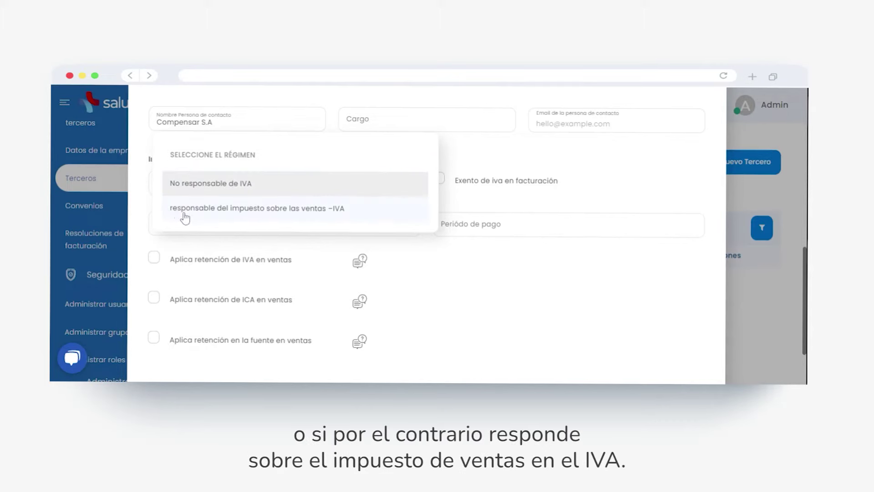
pyautogui.click(178, 185)
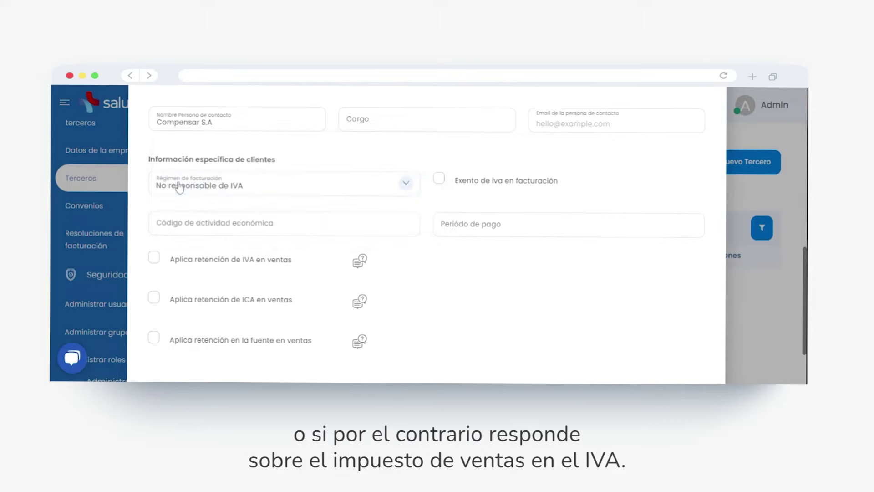
# - Save the third party without the VAT exemption or any withholdings, and confirm its creation
pyautogui.moveTo(459, 184); pyautogui.dragTo(576, 193)
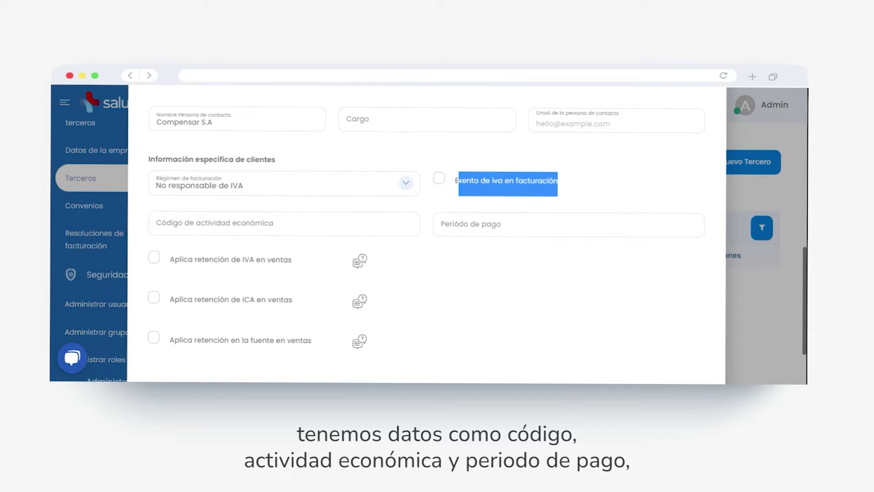
pyautogui.scroll(-3, 359, 344)
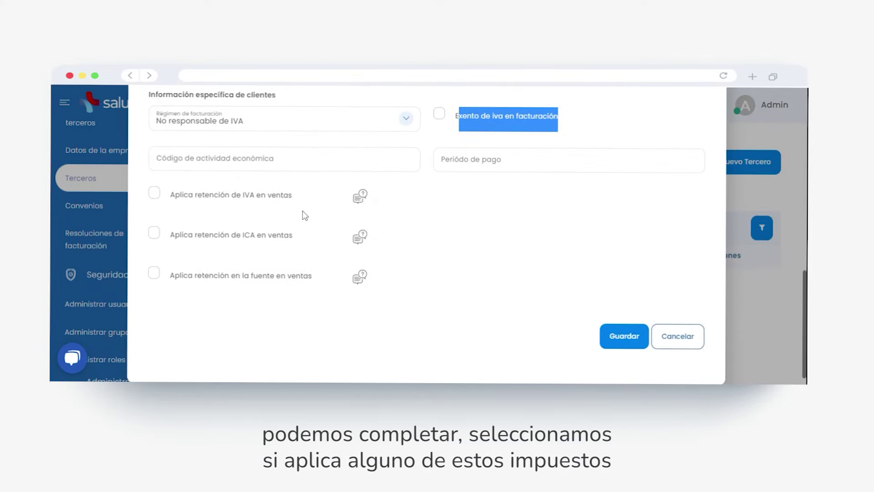
pyautogui.moveTo(175, 195); pyautogui.dragTo(314, 192)
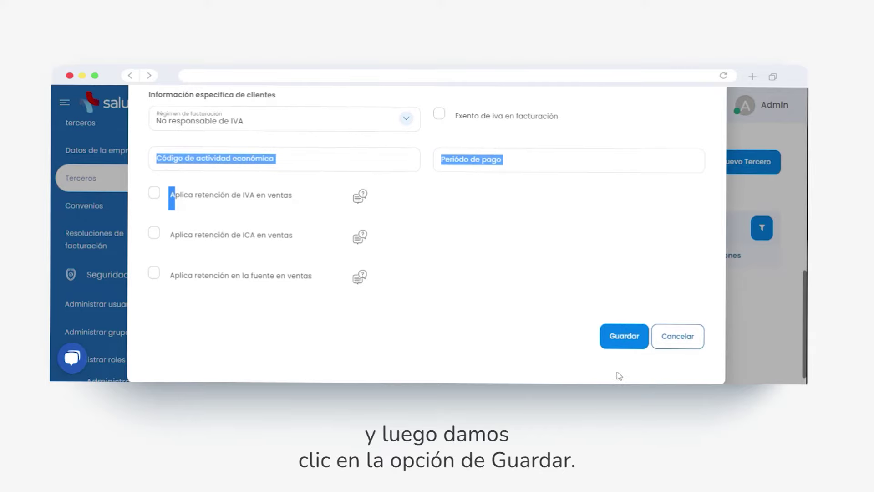
pyautogui.click(624, 343)
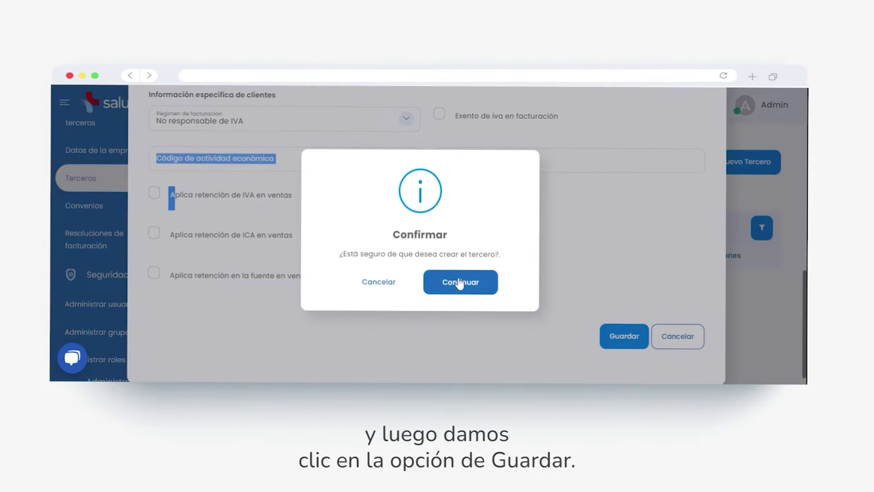
pyautogui.click(459, 282)
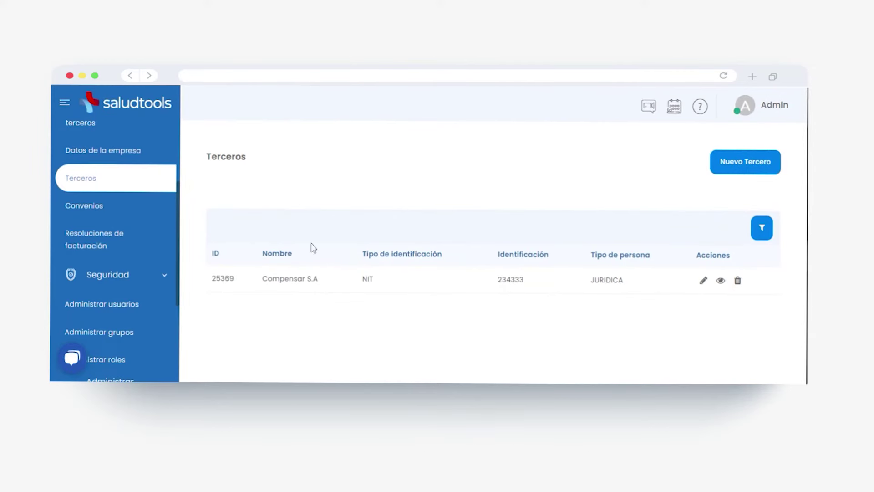
# - Start a new agreement (Convenio) and assign Compensar S.A as its third party
pyautogui.click(116, 218)
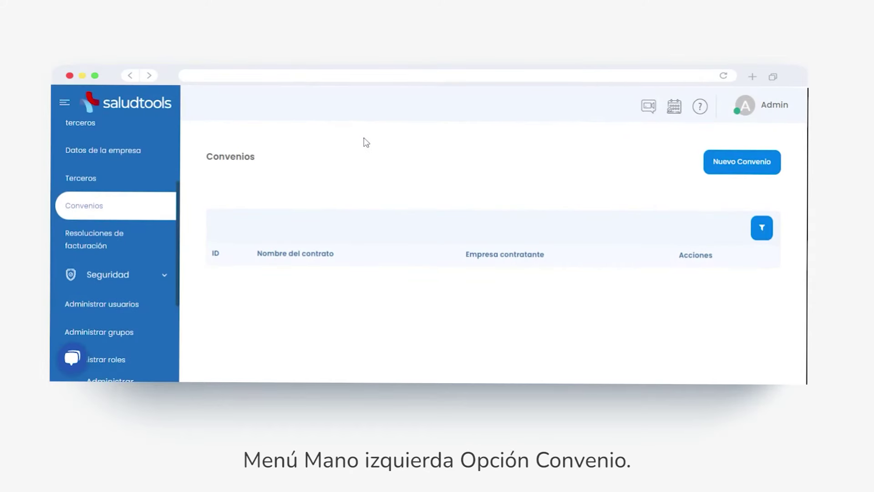
pyautogui.click(755, 171)
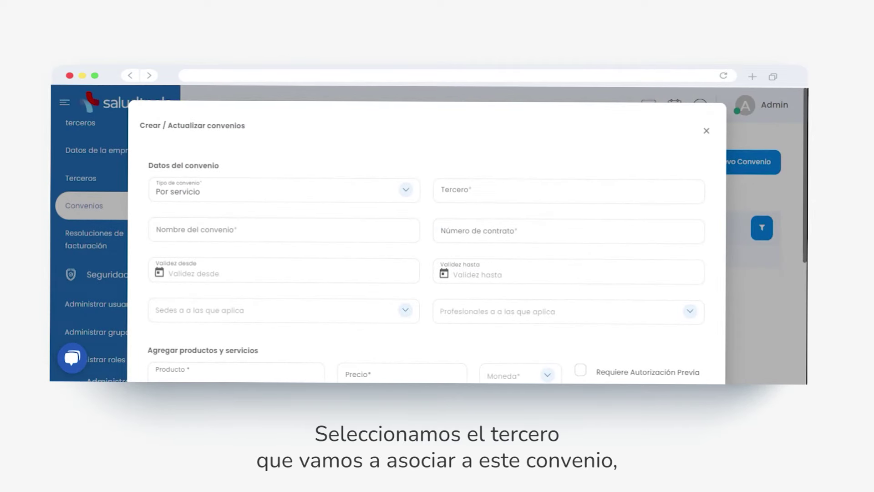
pyautogui.click(456, 191)
pyautogui.write('COM')
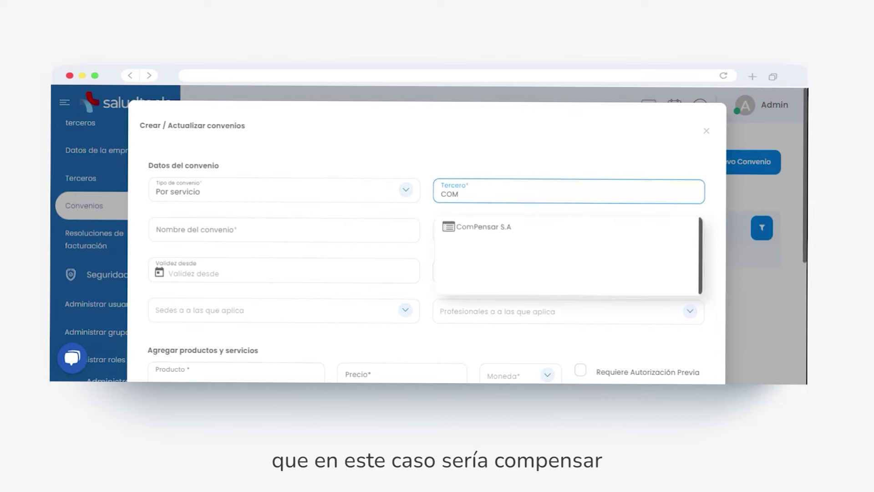
pyautogui.click(474, 227)
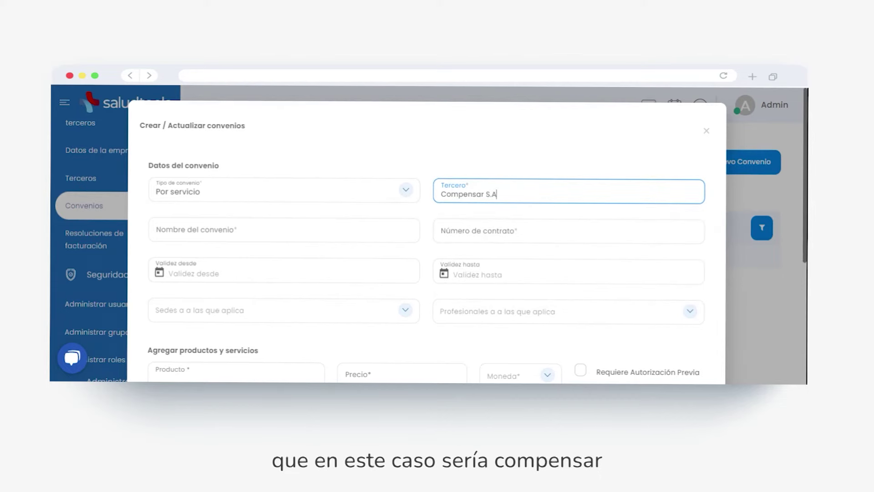
# - Name the agreement Compensar Subsidiado and enter its contract number
pyautogui.click(228, 230)
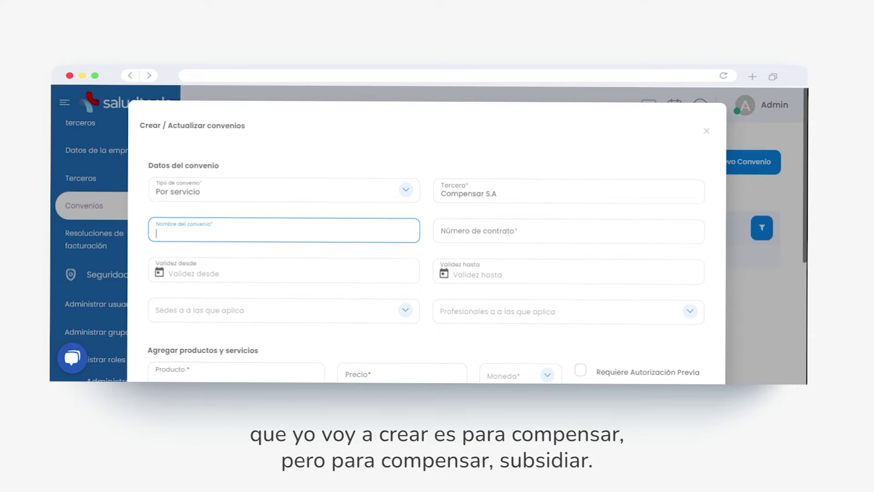
pyautogui.write('cOM')
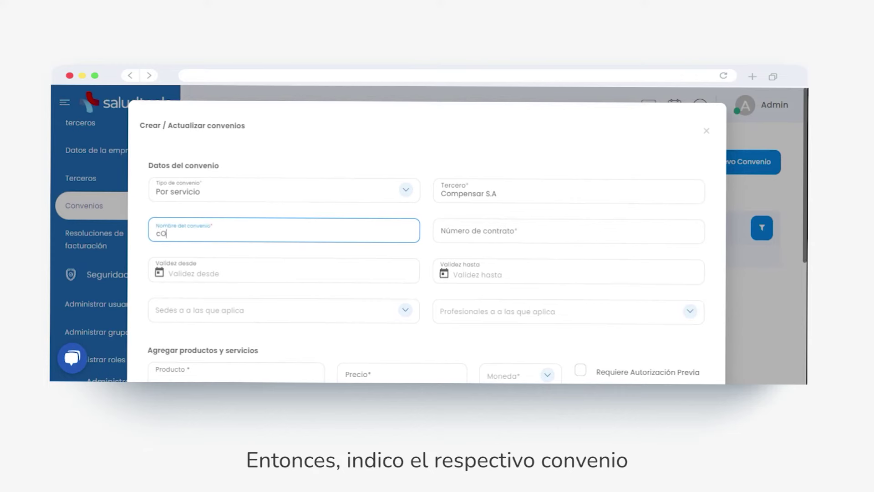
pyautogui.press('BackSpace')
pyautogui.press('BackSpace')
pyautogui.press('BackSpace')
pyautogui.write('Compensar Subsidiado')
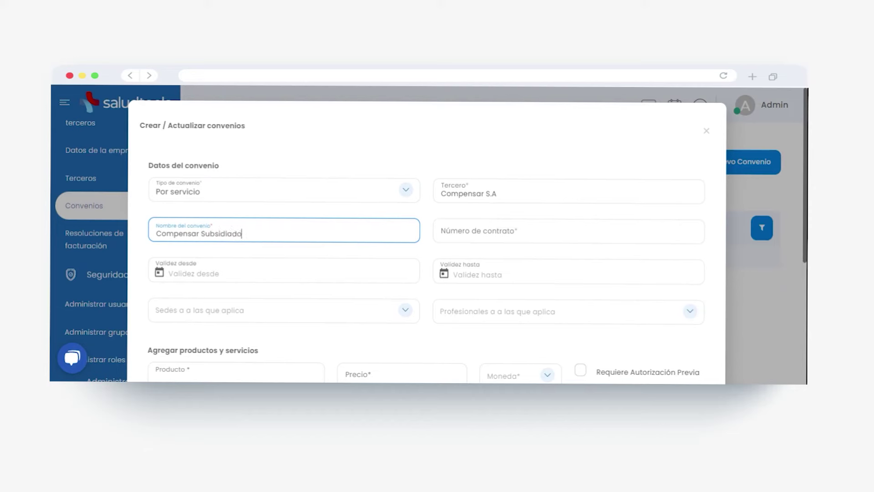
pyautogui.click(501, 231)
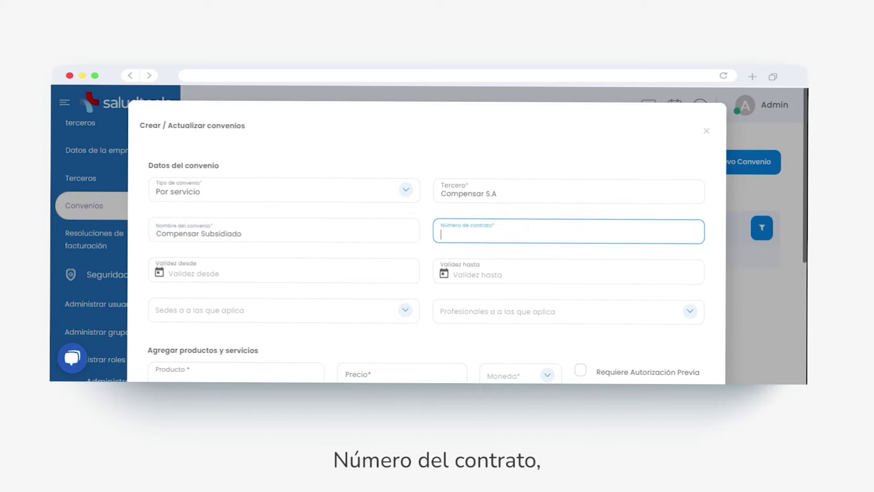
pyautogui.write('2344454')
# - Set the agreement's validity from 26-04-2023 to 26-04-2024
pyautogui.click(291, 273)
pyautogui.scroll(-2, 428, 273)
pyautogui.click(569, 185)
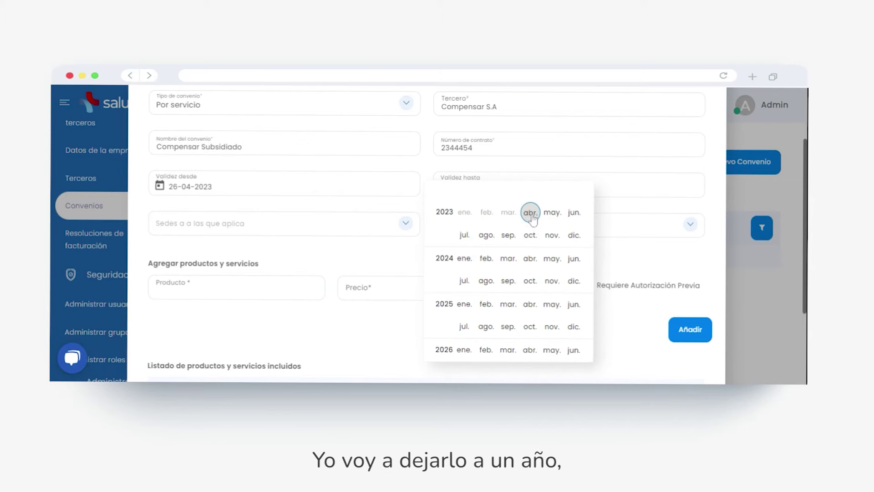
pyautogui.click(530, 268)
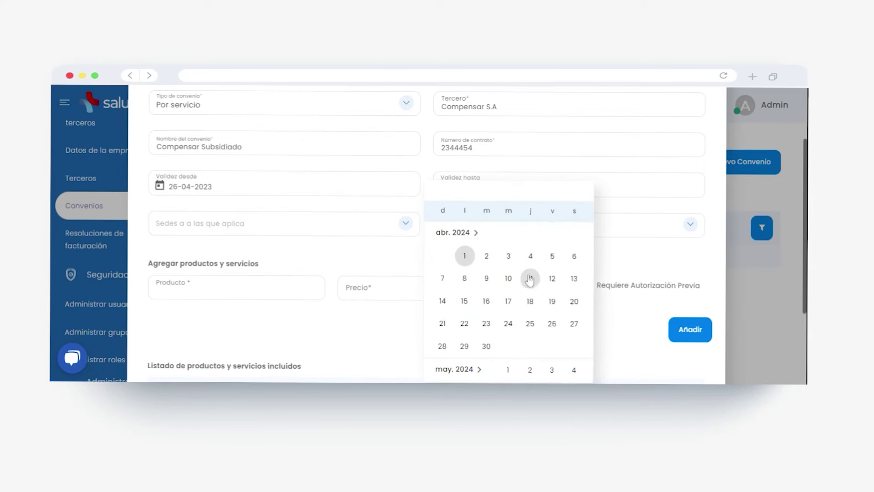
pyautogui.click(552, 325)
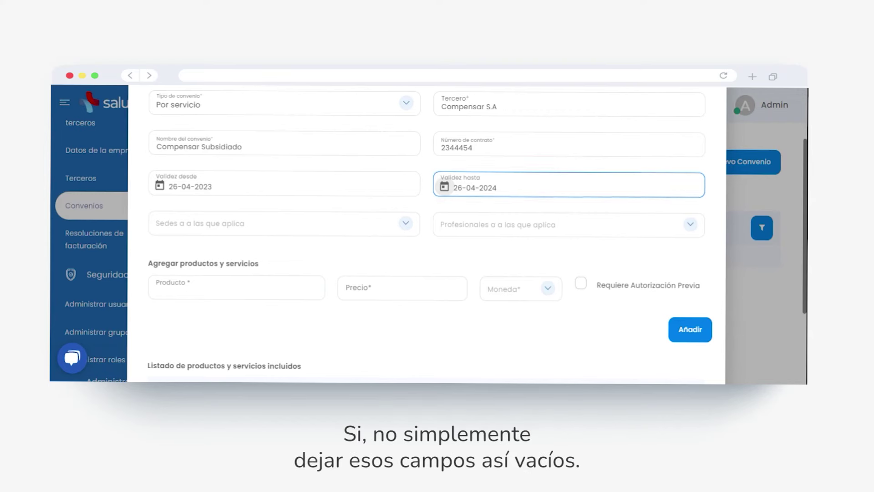
pyautogui.scroll(-3, 208, 189)
pyautogui.moveTo(149, 195); pyautogui.dragTo(285, 201)
pyautogui.scroll(7, 752, 273)
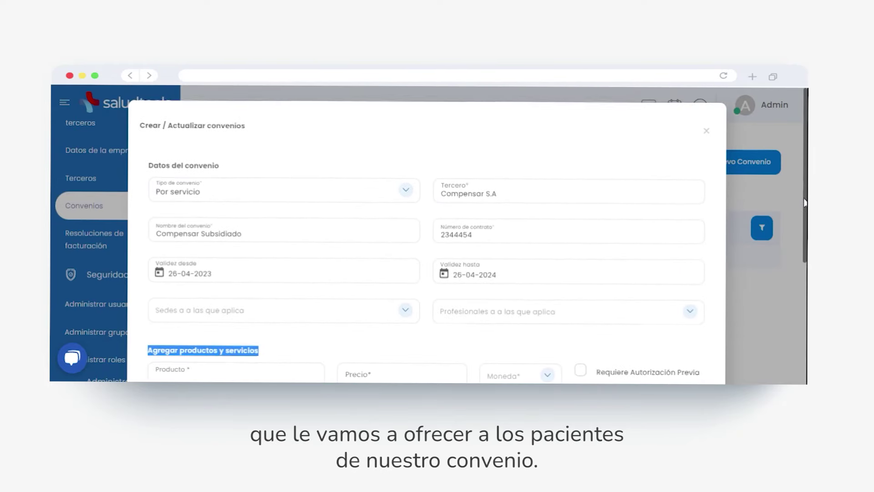
# - Choose Medicina General as the product to include in the agreement
pyautogui.scroll(-2, 803, 196)
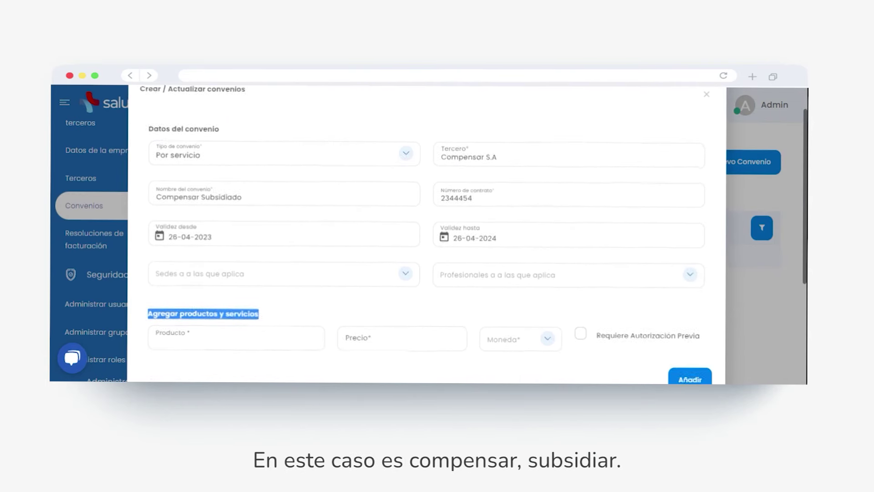
pyautogui.scroll(-8, 220, 244)
pyautogui.click(219, 183)
pyautogui.click(219, 184)
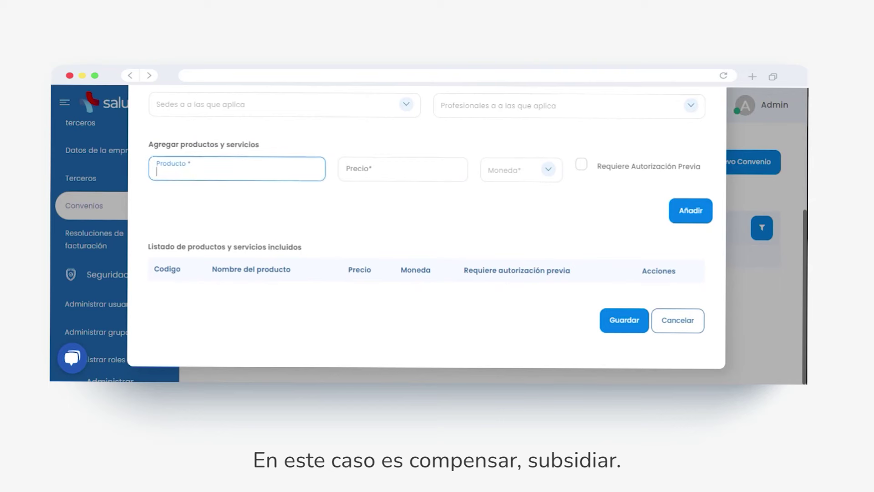
pyautogui.write('medi')
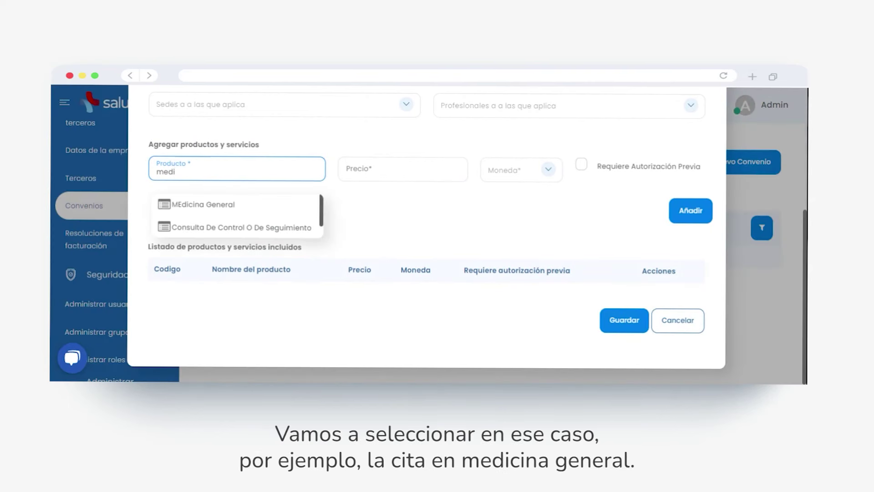
pyautogui.click(228, 205)
# - Price Medicina General at 50000 Pesos Colombianos and add it to the agreement without requiring prior authorization
pyautogui.click(403, 169)
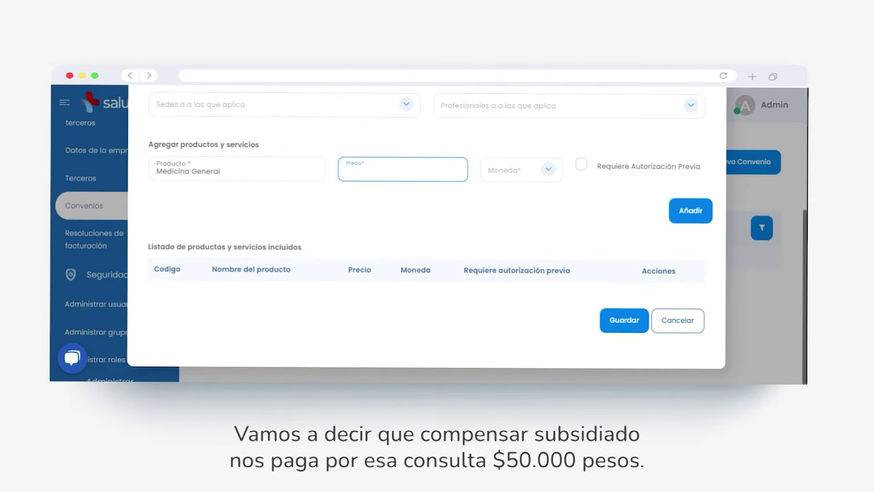
pyautogui.write('500000')
pyautogui.press('BackSpace')
pyautogui.click(528, 176)
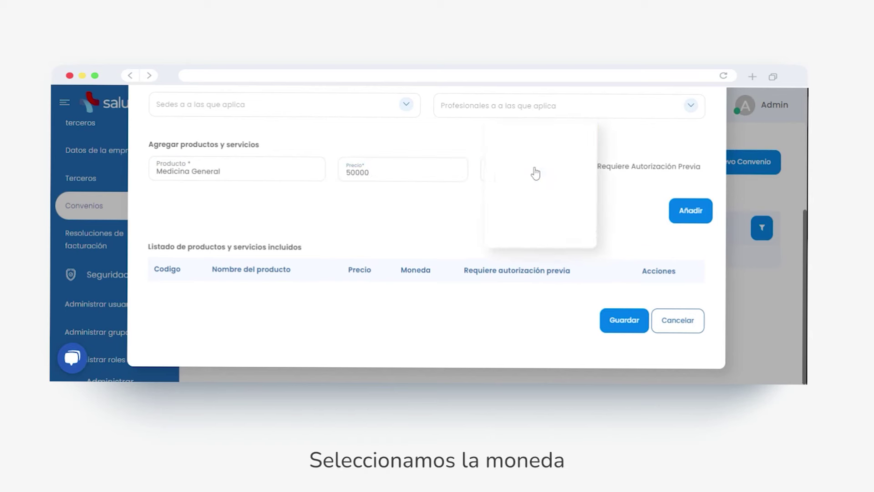
pyautogui.click(569, 172)
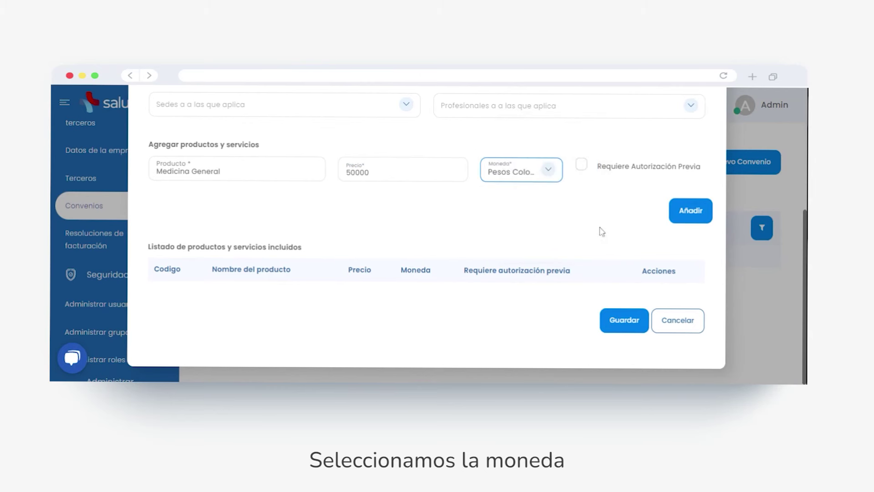
pyautogui.moveTo(593, 176); pyautogui.dragTo(721, 174)
pyautogui.click(690, 211)
# - Add Interconsulta Por Especialista En Pediatría to the agreement at 60000 Pesos Colombianos, requiring prior authorization
pyautogui.click(237, 171)
pyautogui.write('pedi')
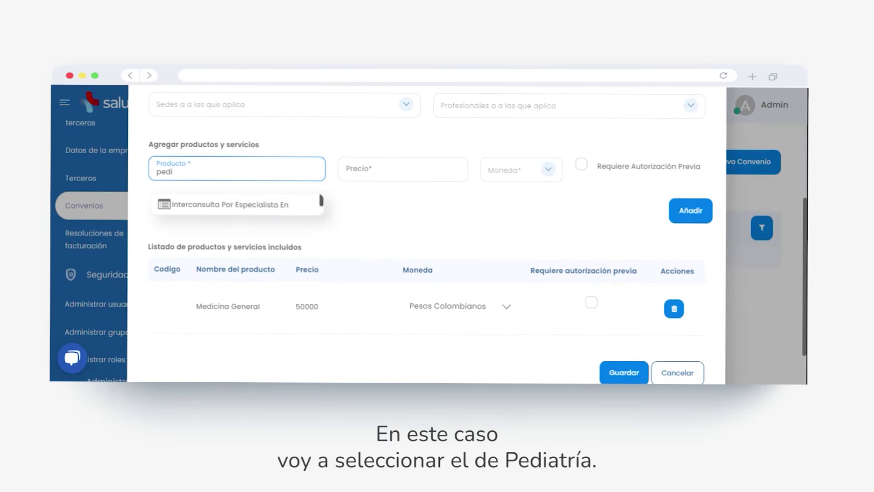
pyautogui.click(255, 203)
pyautogui.press('Tab')
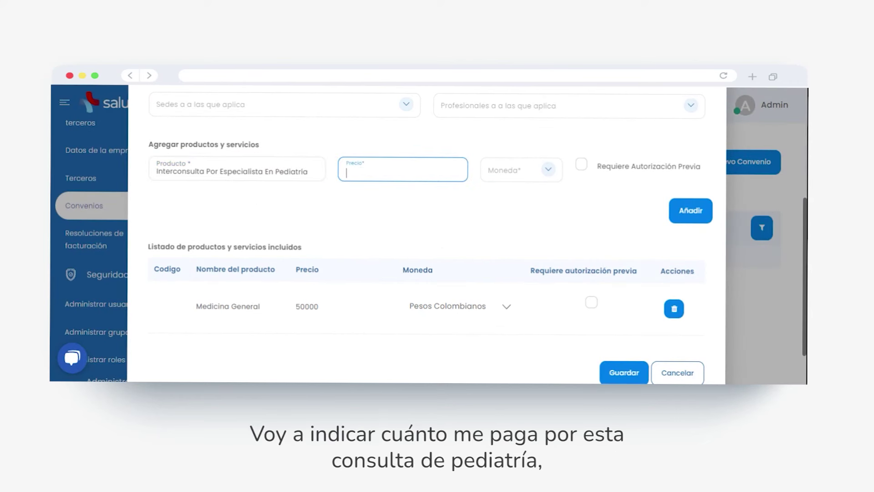
pyautogui.write('60')
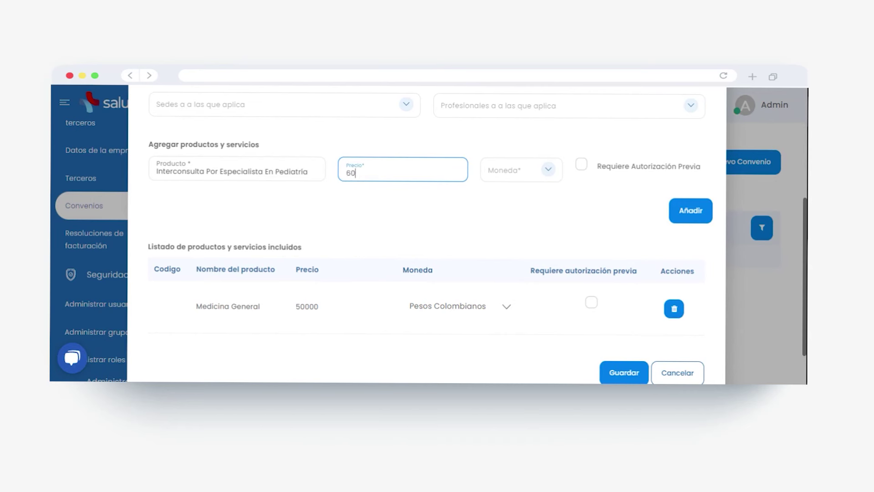
pyautogui.write('000')
pyautogui.click(539, 169)
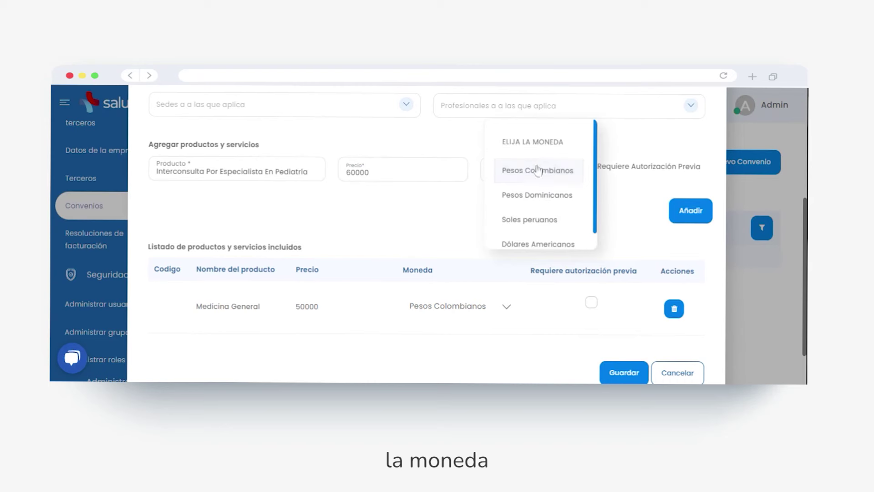
pyautogui.click(537, 172)
pyautogui.click(582, 168)
pyautogui.click(687, 216)
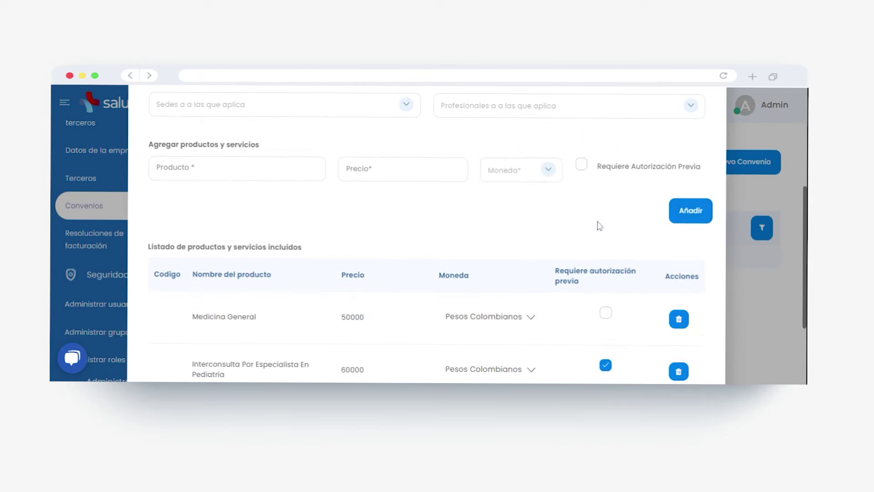
# - Save the Compensar Subsidiado agreement with its included products
pyautogui.scroll(-2, 426, 235)
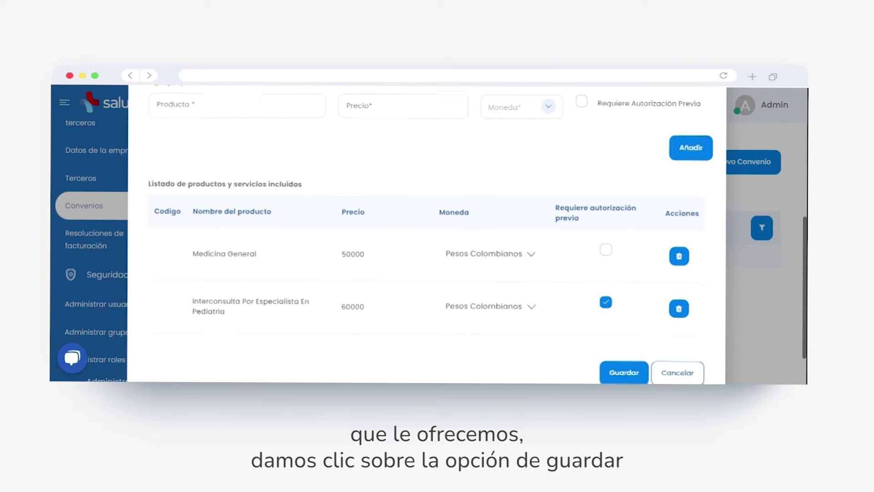
pyautogui.scroll(-2, 669, 304)
pyautogui.click(621, 321)
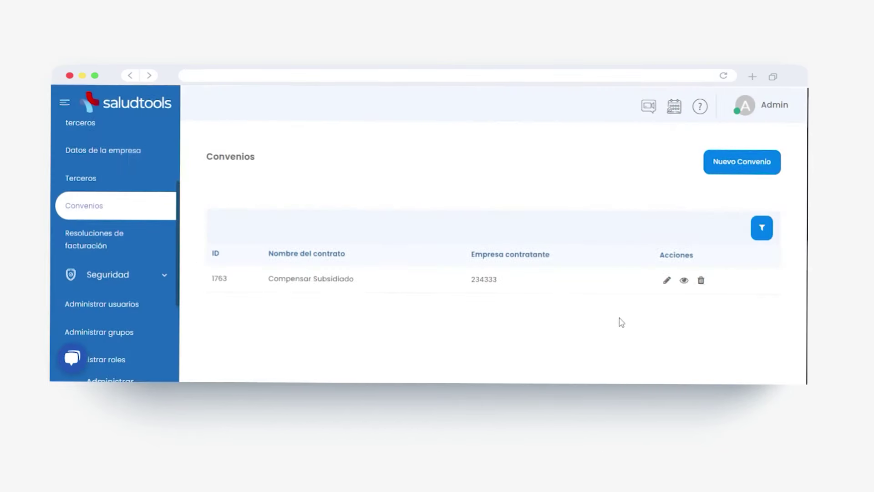